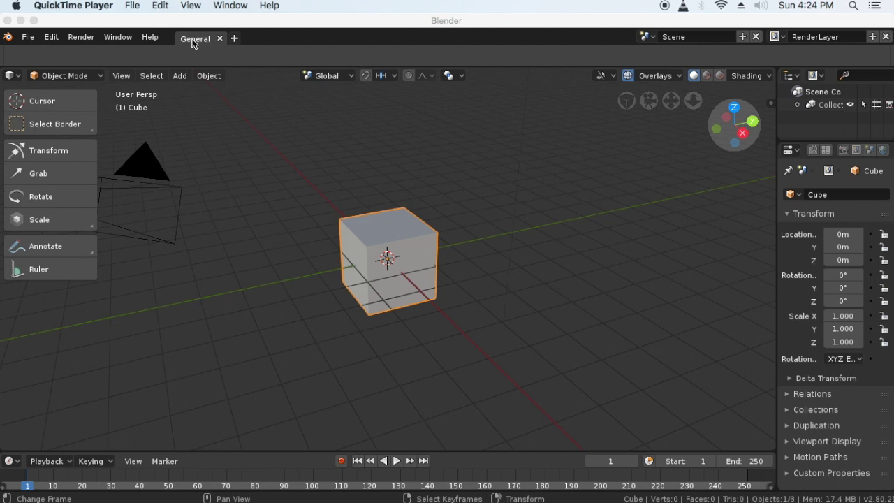
- Duplicate the current workspace and rename the copy 'Draw Animation'
{"action": "left_click", "coordinate": [236, 44]}
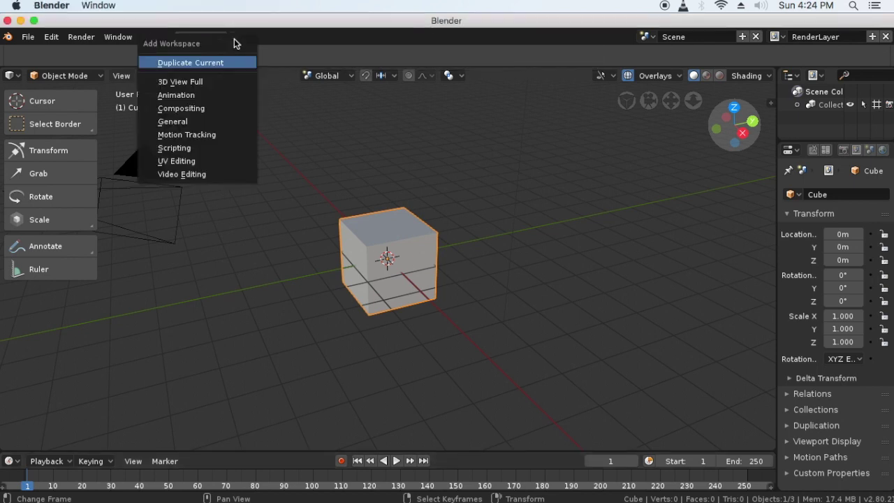
{"action": "left_click", "coordinate": [203, 63]}
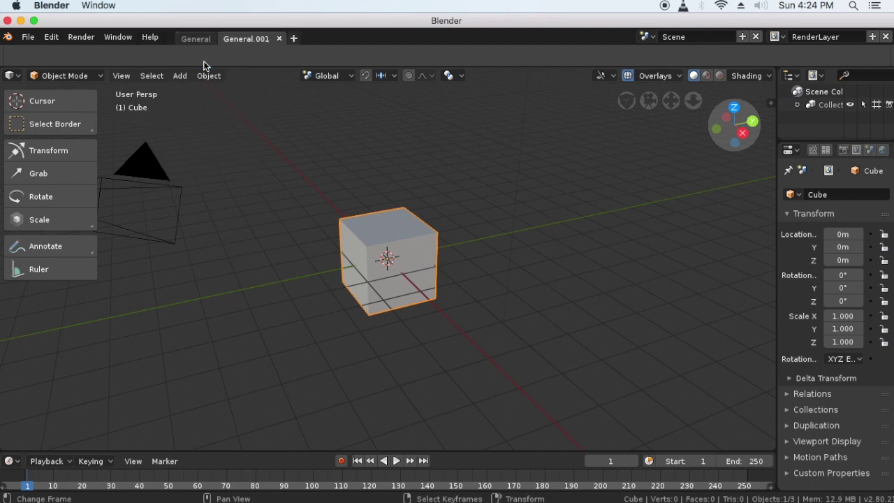
{"action": "double_click", "coordinate": [246, 43]}
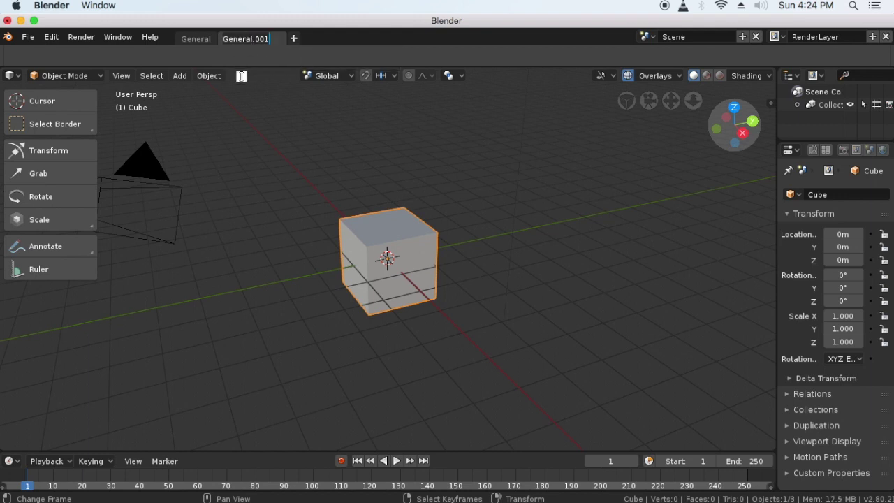
{"action": "key", "text": "ctrl+a"}
{"action": "key", "text": "BackSpace"}
{"action": "type", "text": "Draw"}
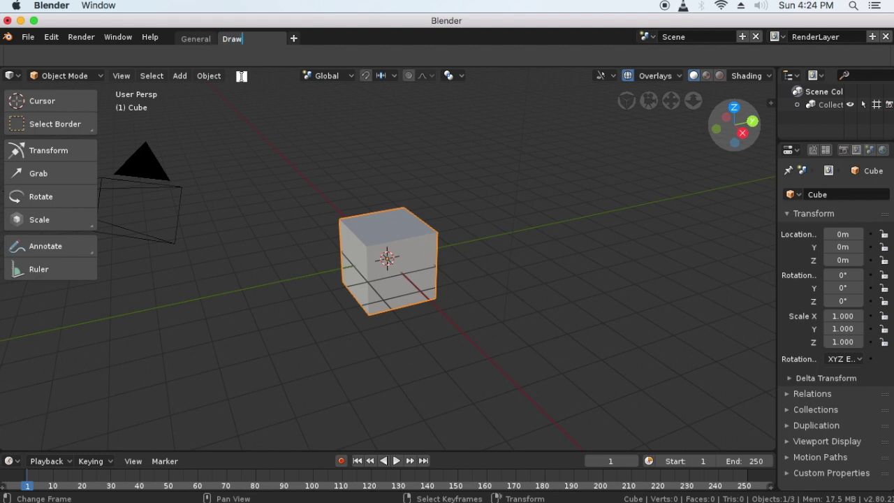
{"action": "type", "text": " Animation"}
{"action": "key", "text": "Return"}
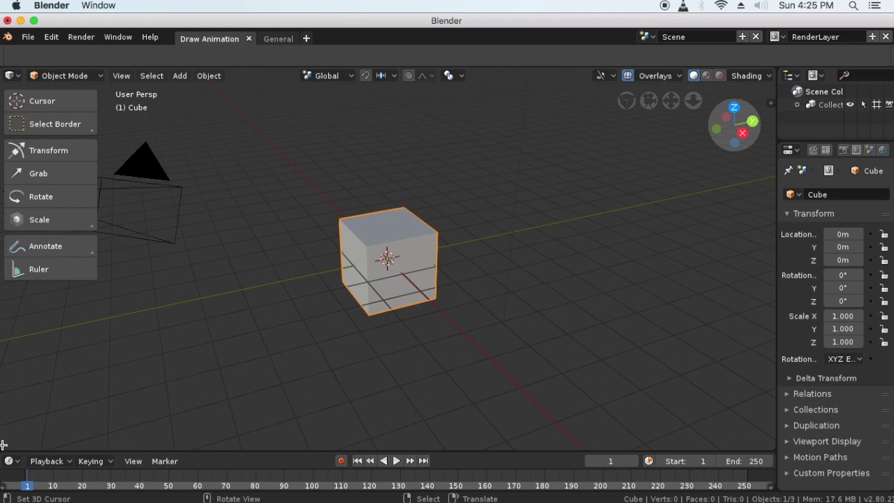
- Split the 3D view into two stacked areas and make the upper one a Dope Sheet editor
{"action": "mouse_move", "coordinate": [3, 445]}
{"action": "left_mouse_down"}
{"action": "mouse_move", "coordinate": [18, 373]}
{"action": "mouse_move", "coordinate": [34, 356]}
{"action": "mouse_move", "coordinate": [86, 197]}
{"action": "mouse_move", "coordinate": [90, 123]}
{"action": "left_mouse_up"}
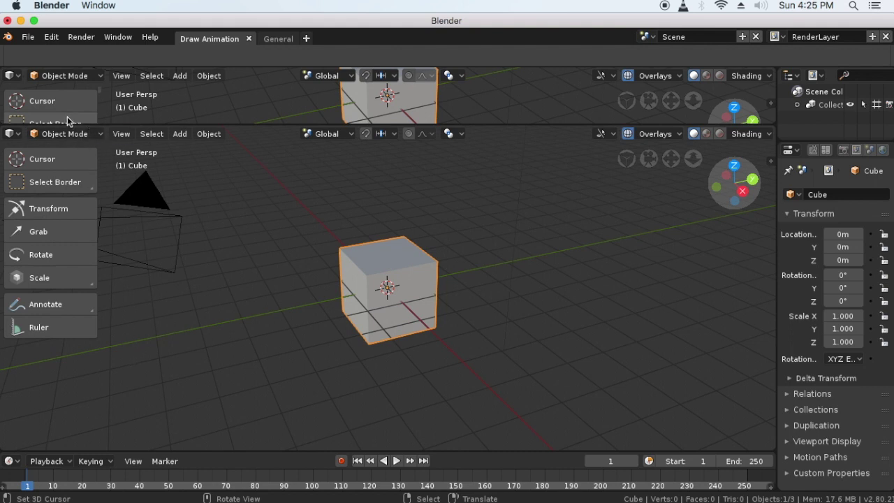
{"action": "left_click", "coordinate": [18, 76]}
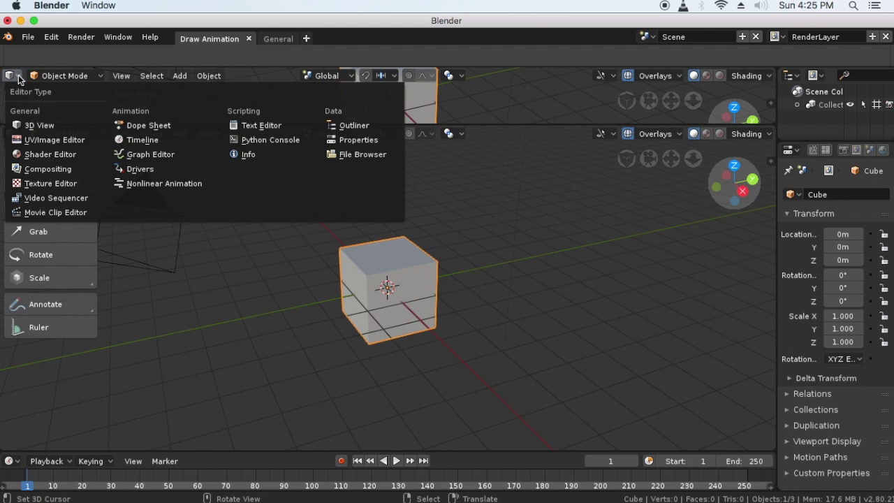
{"action": "left_click", "coordinate": [143, 123]}
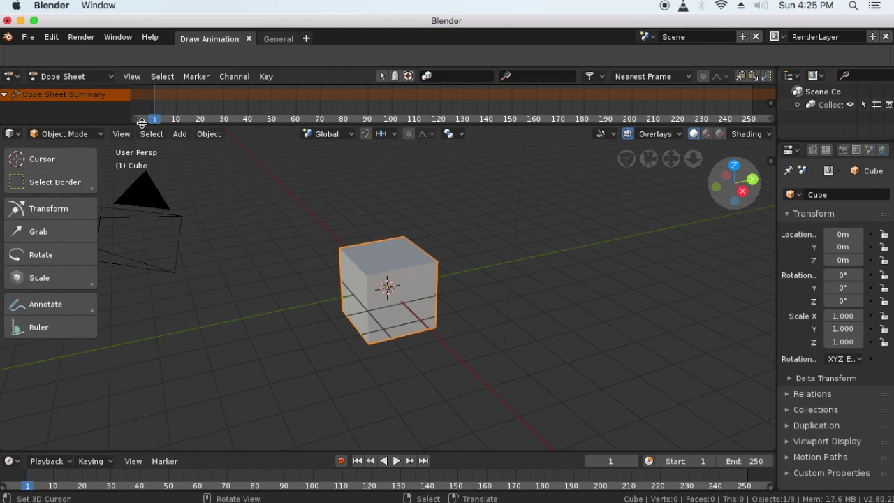
- Switch the upper Dope Sheet's mode to Grease Pencil
{"action": "left_click", "coordinate": [110, 77]}
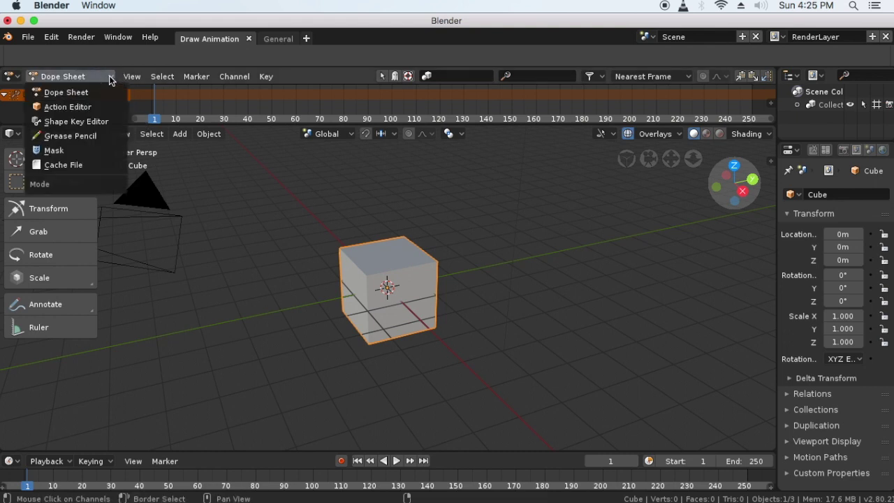
{"action": "left_click", "coordinate": [85, 135]}
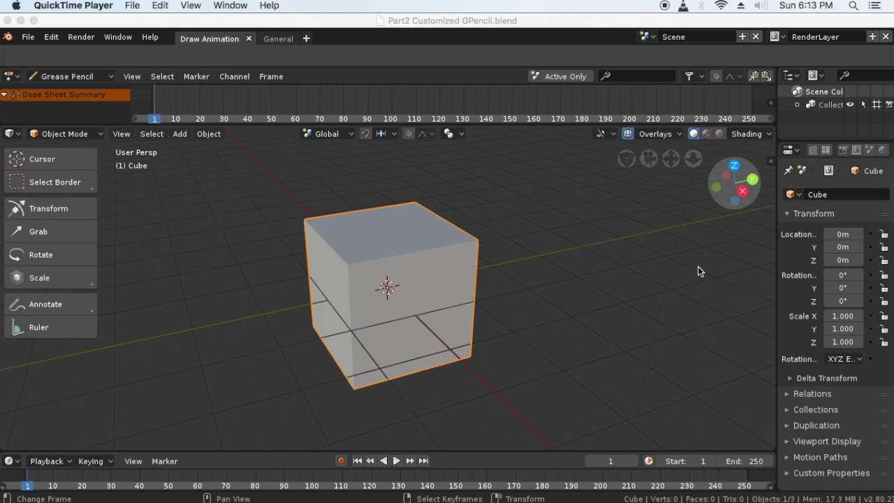
- View the scene in Right Ortho, select the camera and widen the Properties panel
{"action": "left_click", "coordinate": [649, 277]}
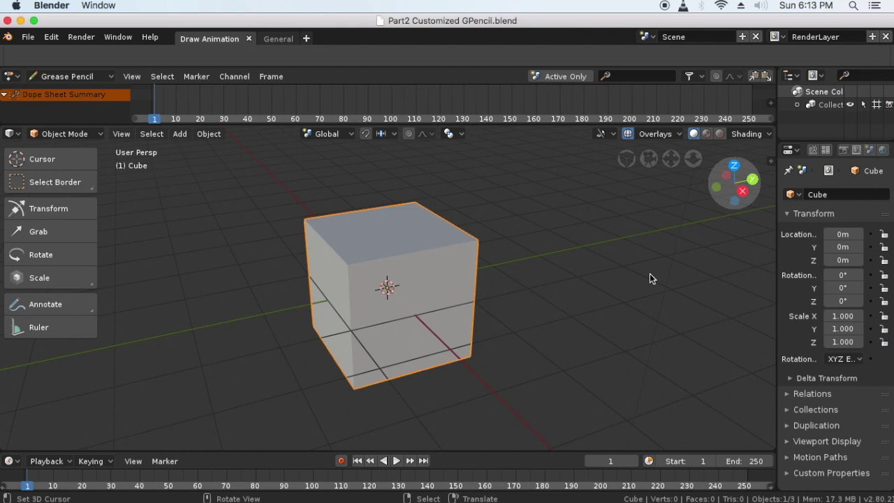
{"action": "key", "text": "KP_3"}
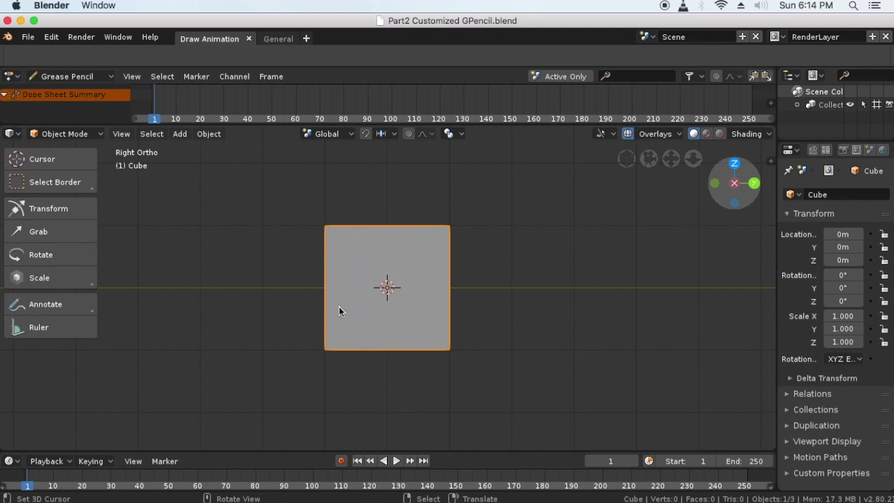
{"action": "scroll", "coordinate": [338, 306], "scroll_direction": "down", "scroll_amount": 3}
{"action": "scroll", "coordinate": [339, 306], "scroll_direction": "down", "scroll_amount": 1}
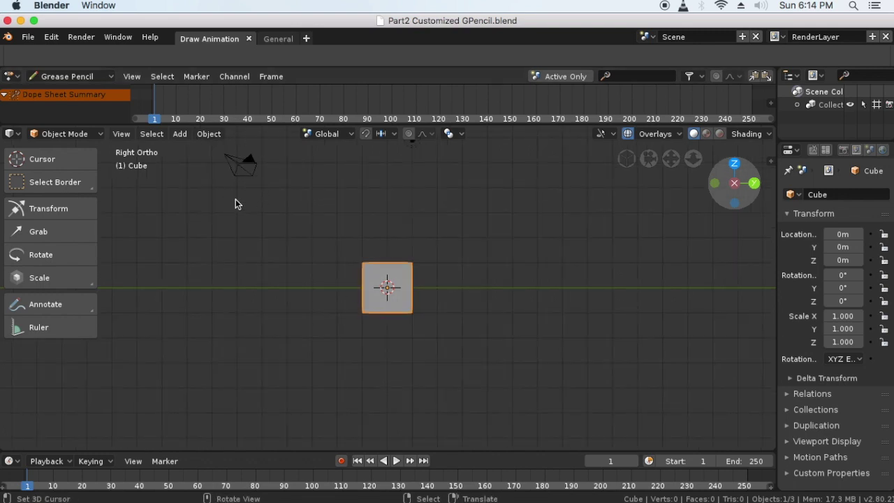
{"action": "left_click", "coordinate": [236, 158]}
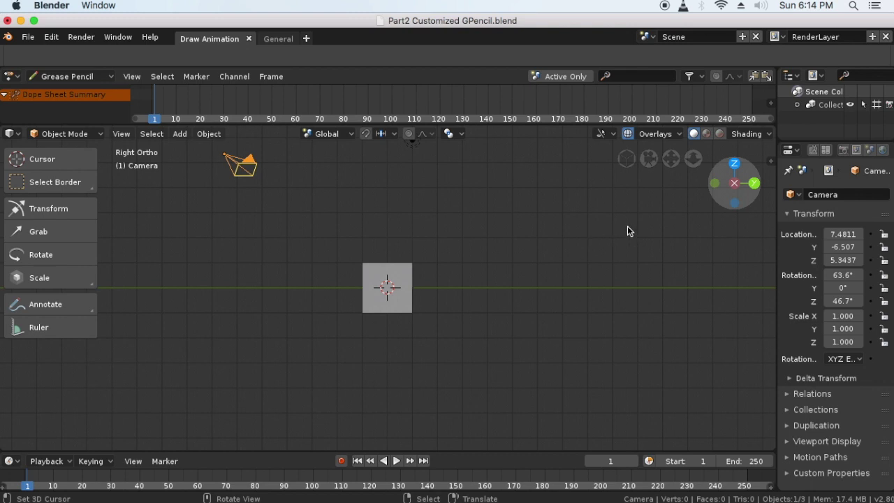
{"action": "left_click_drag", "start_coordinate": [775, 213], "coordinate": [667, 210]}
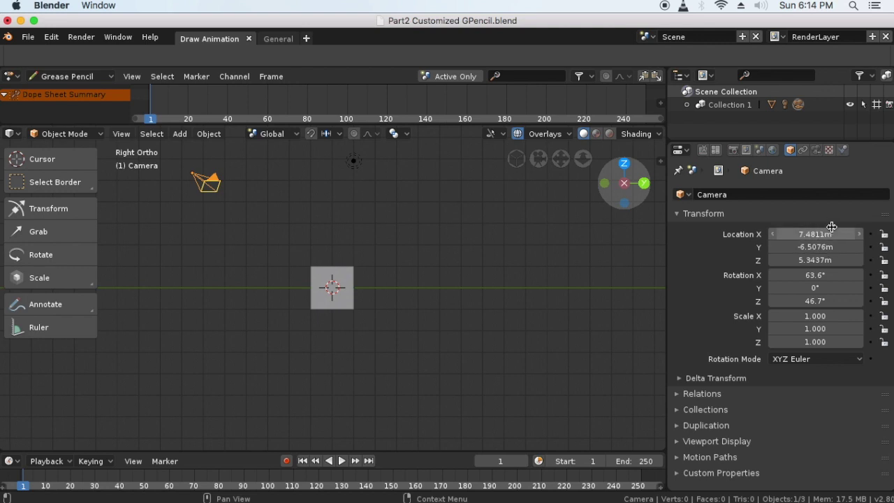
- Set the camera's Location X and Z to 0
{"action": "left_click", "coordinate": [828, 234]}
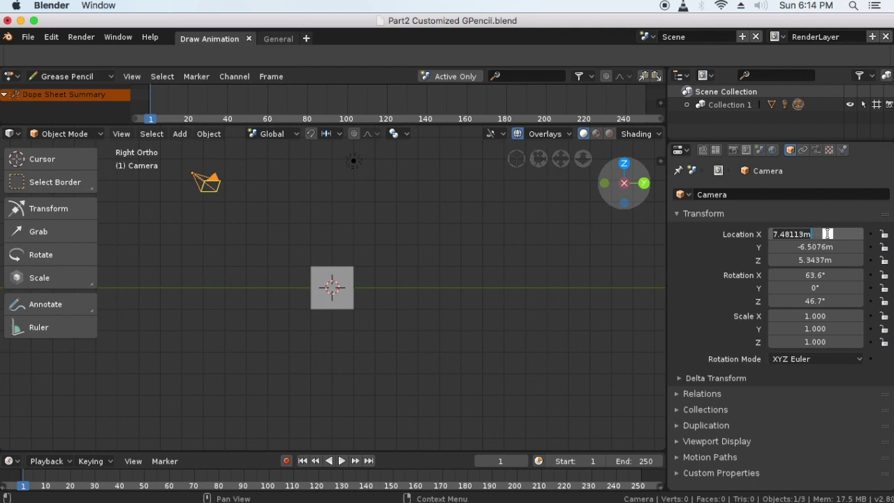
{"action": "type", "text": "0"}
{"action": "key", "text": "Return"}
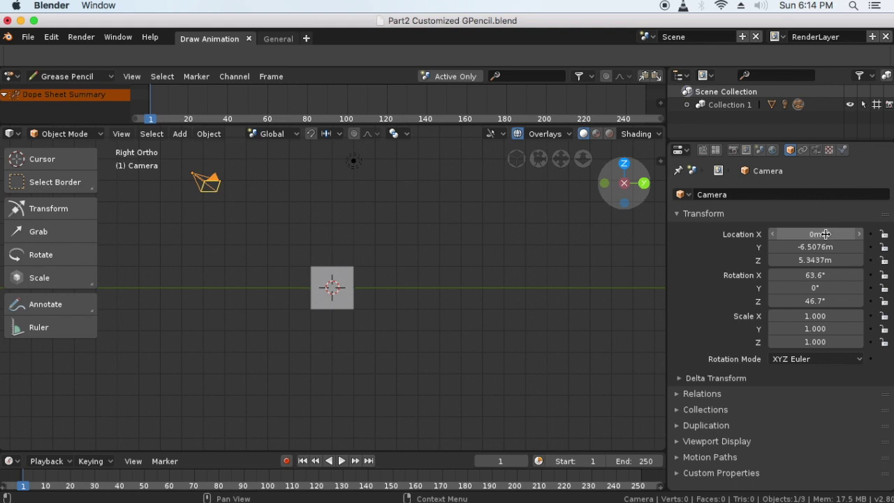
{"action": "left_click", "coordinate": [812, 261]}
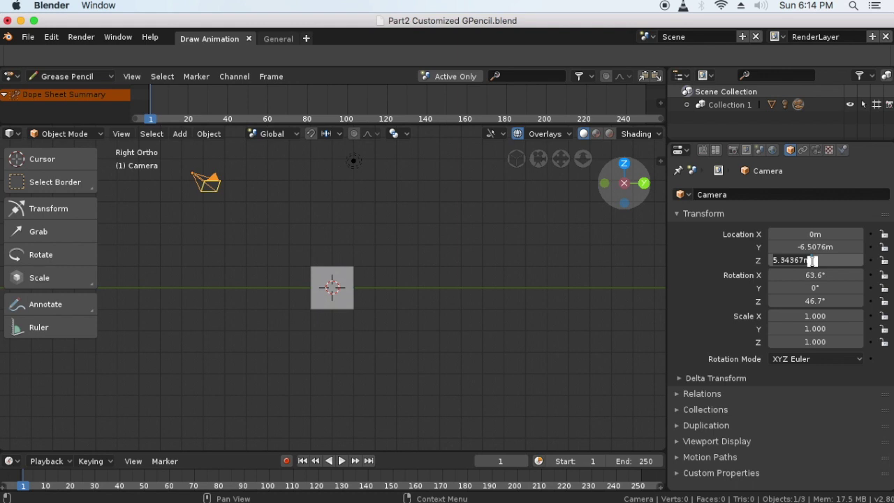
{"action": "type", "text": "0"}
{"action": "key", "text": "Return"}
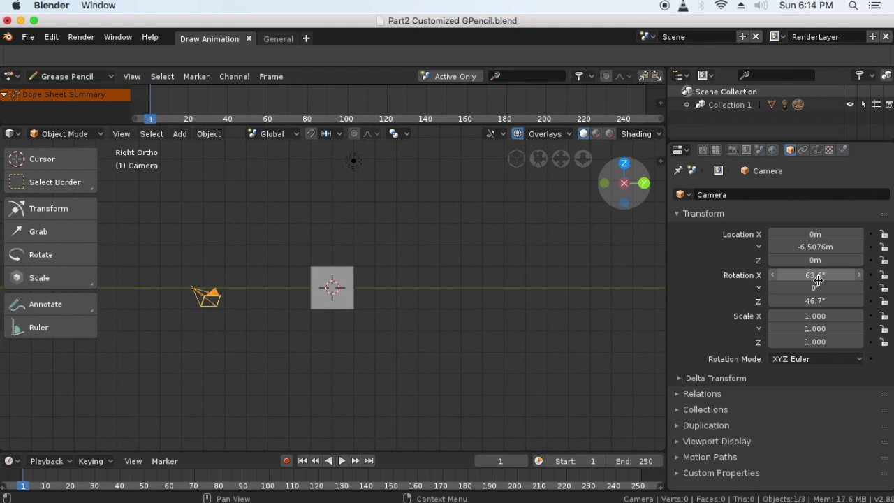
- Set the camera's Rotation X to 90° and Rotation Z to 0°
{"action": "left_click", "coordinate": [819, 277]}
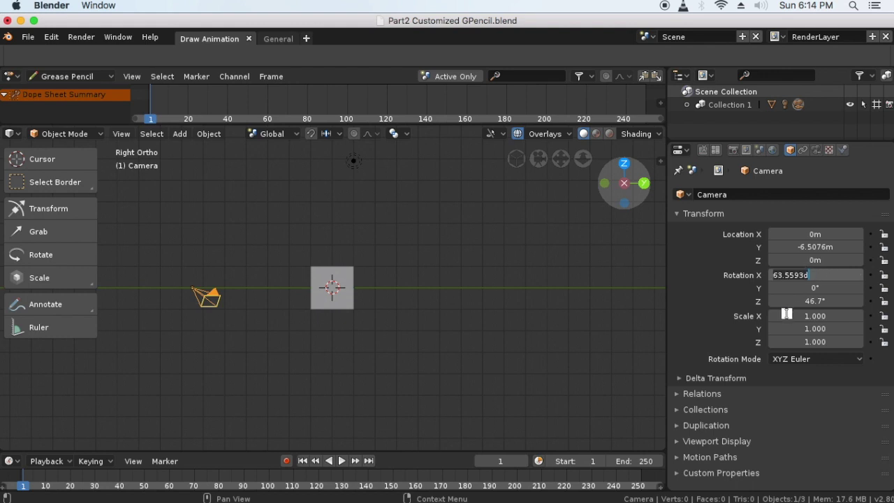
{"action": "type", "text": "90"}
{"action": "key", "text": "Return"}
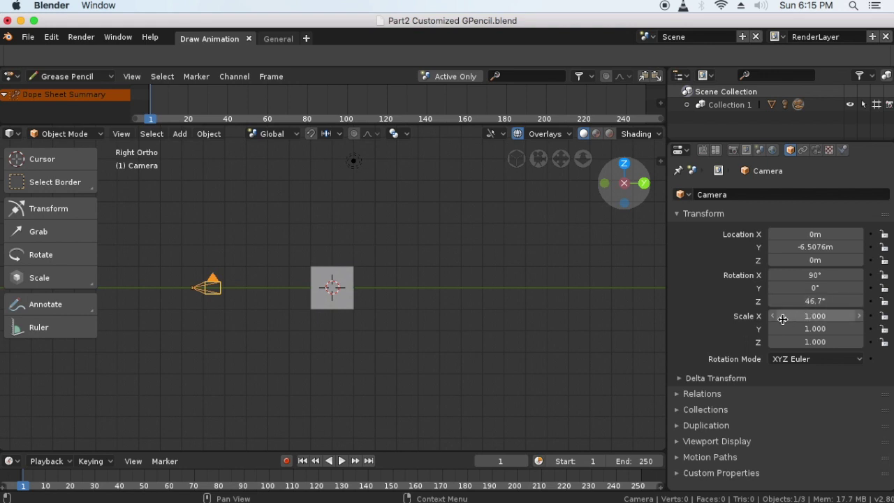
{"action": "left_click", "coordinate": [817, 298]}
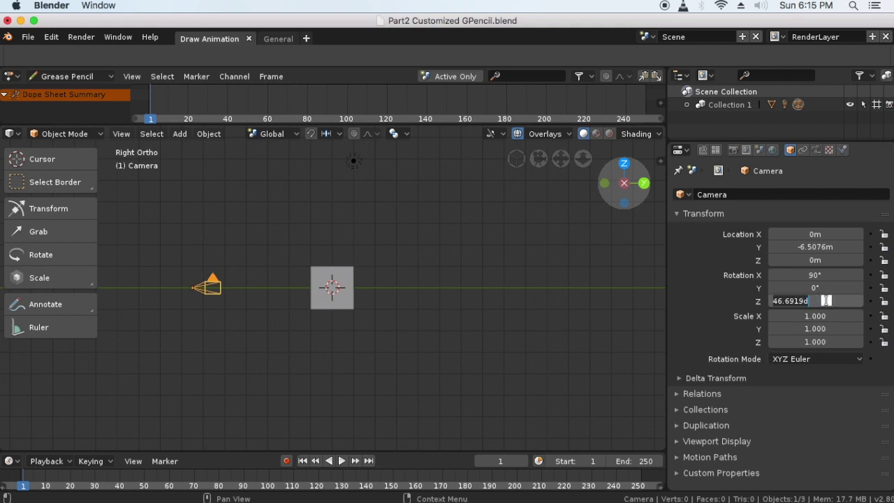
{"action": "type", "text": "0"}
{"action": "key", "text": "Return"}
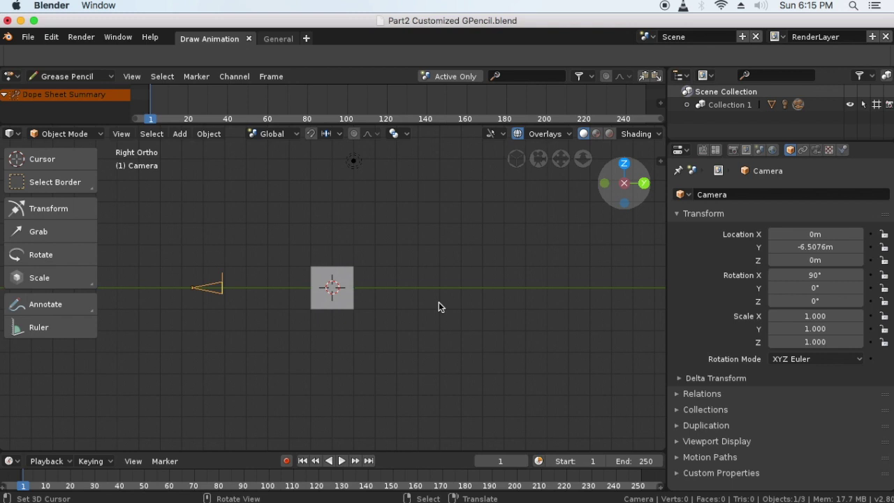
{"action": "key", "text": "KP_0"}
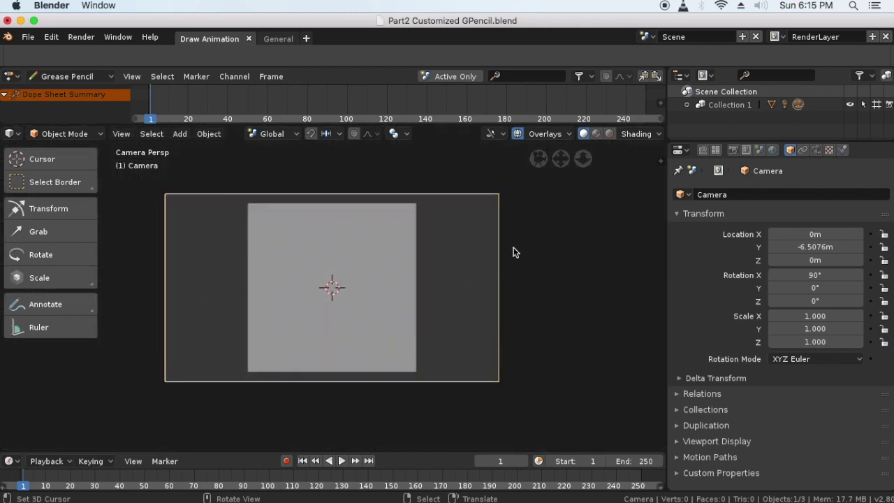
{"action": "left_click", "coordinate": [543, 162]}
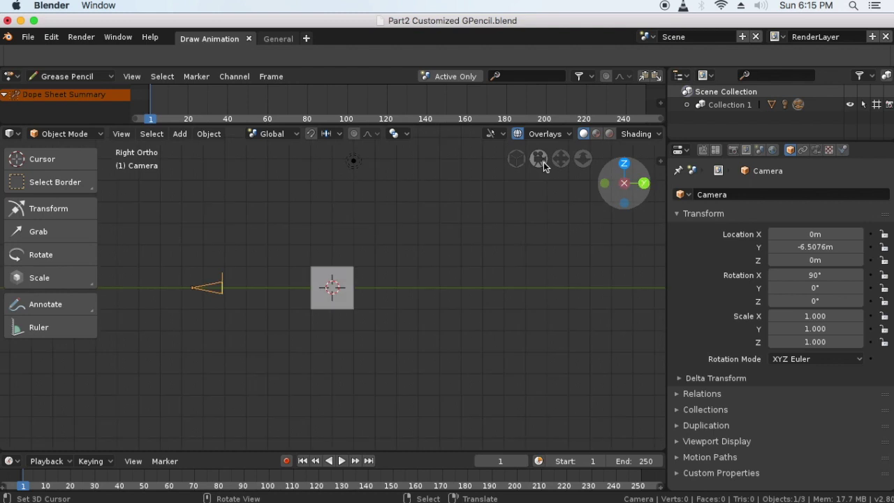
{"action": "left_click", "coordinate": [540, 160]}
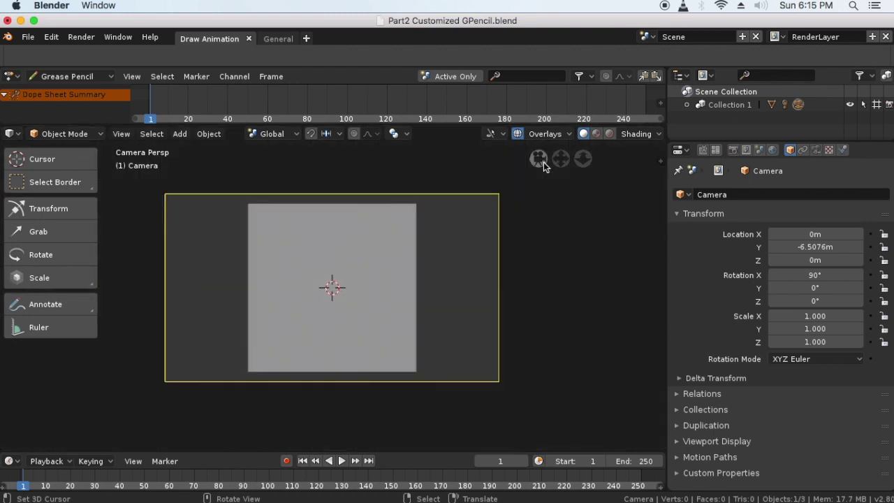
{"action": "left_click", "coordinate": [543, 162]}
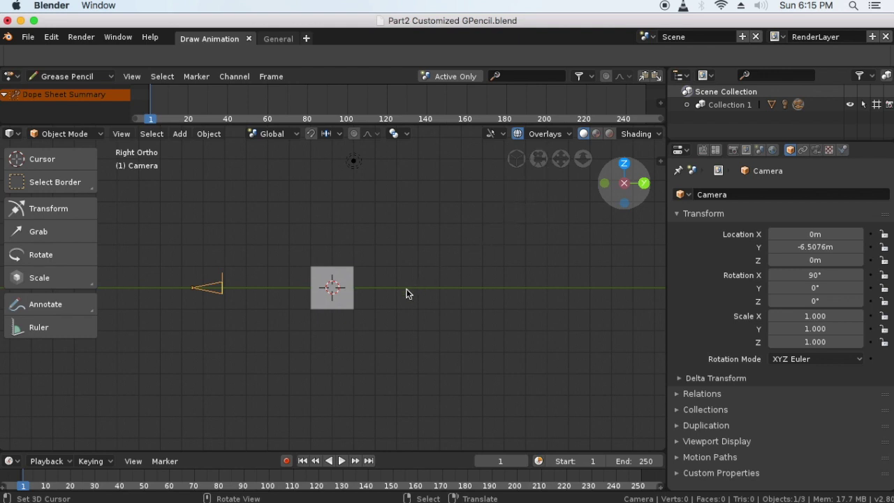
{"action": "left_click", "coordinate": [352, 307]}
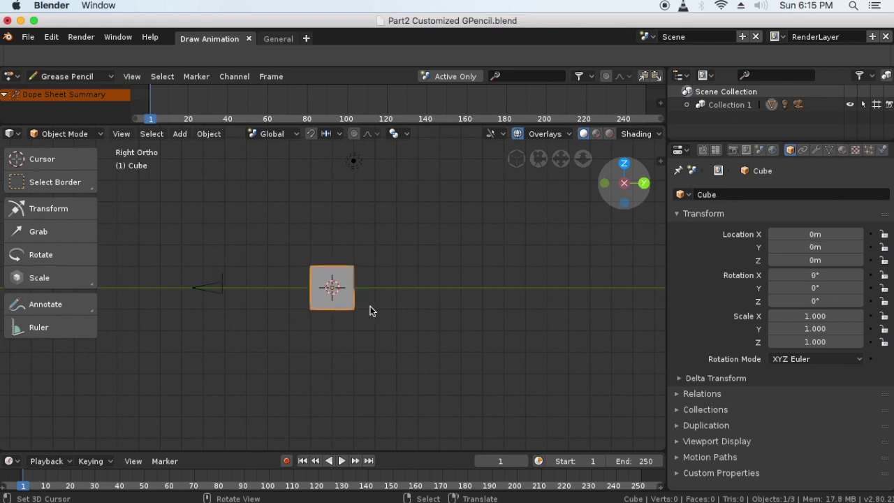
- Delete the default cube with X and confirm the removal
{"action": "key", "text": "x"}
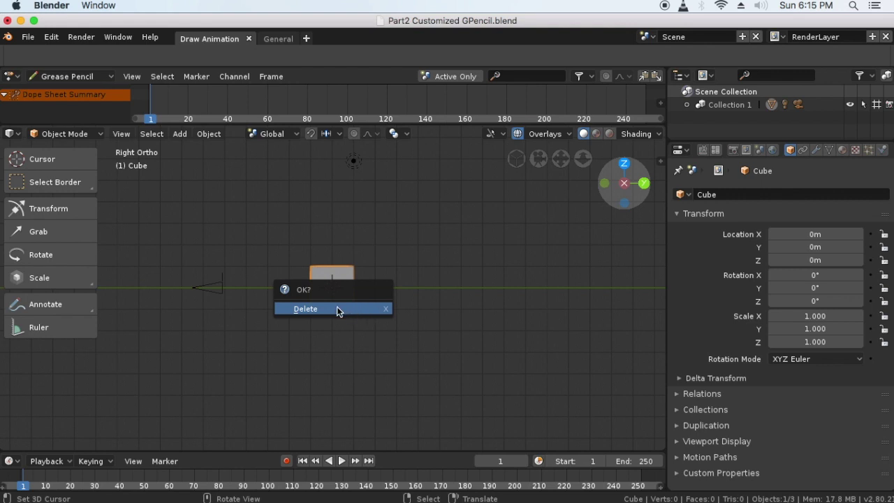
{"action": "left_click", "coordinate": [337, 310]}
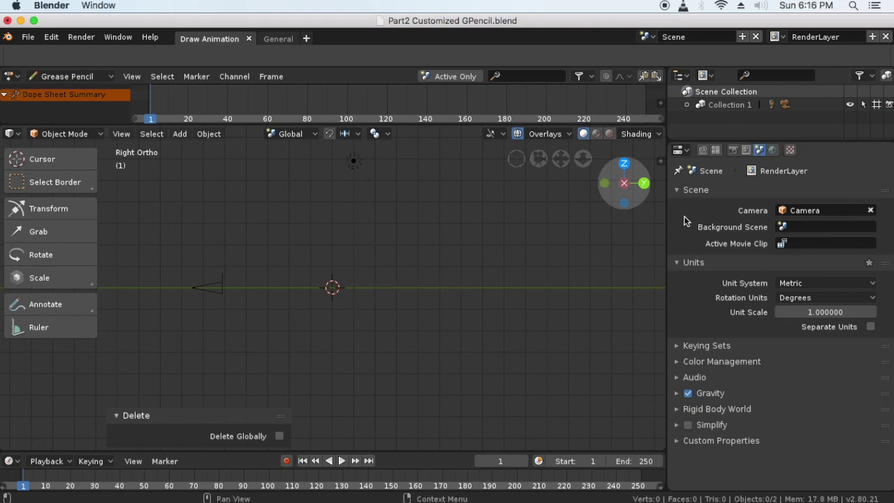
- Enable Use Nodes for the World and brighten its colour to light grey
{"action": "left_click", "coordinate": [772, 151]}
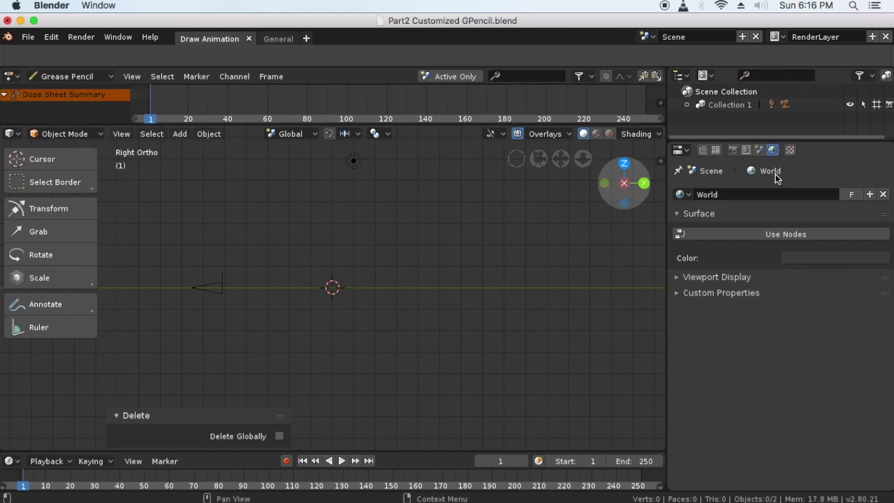
{"action": "left_click", "coordinate": [778, 238]}
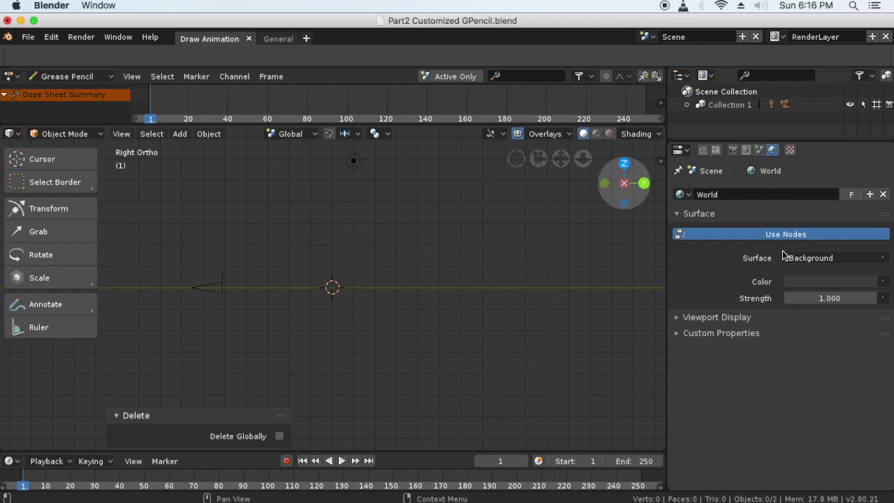
{"action": "left_click", "coordinate": [826, 282]}
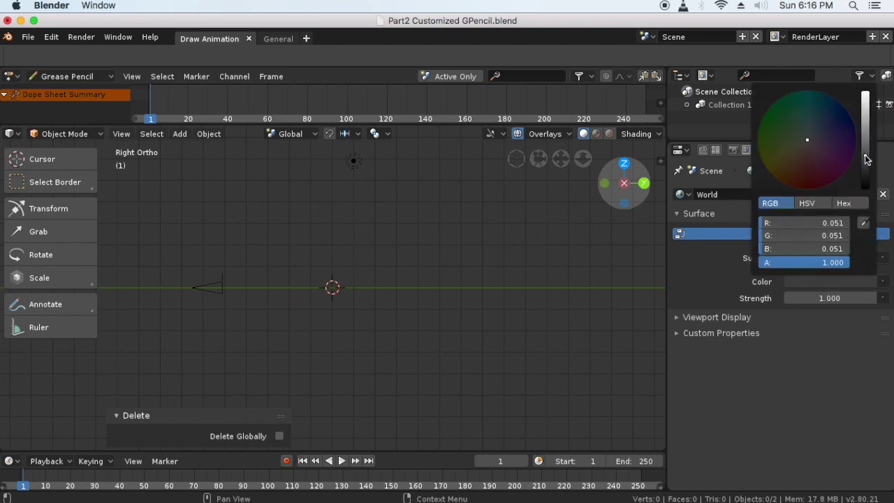
{"action": "left_click_drag", "start_coordinate": [865, 157], "coordinate": [865, 93]}
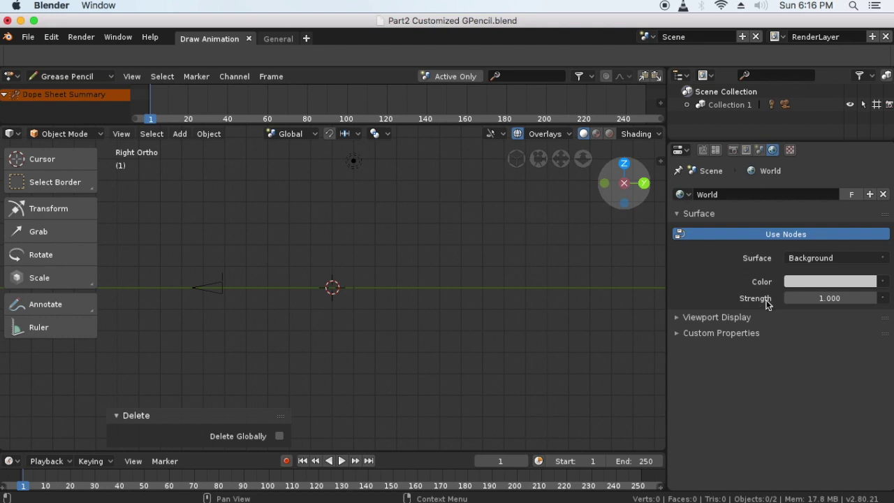
- Set the World background Strength to 100
{"action": "left_click", "coordinate": [809, 300]}
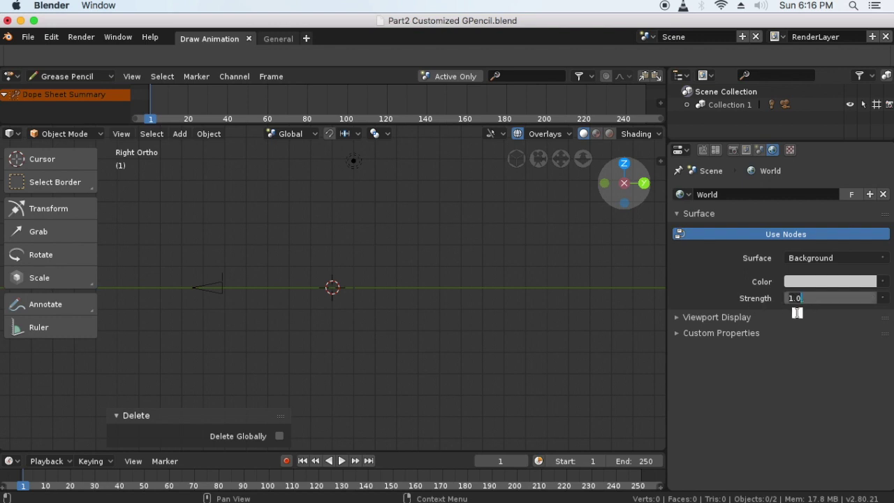
{"action": "key", "text": "BackSpace"}
{"action": "key", "text": "BackSpace"}
{"action": "type", "text": "00"}
{"action": "key", "text": "Return"}
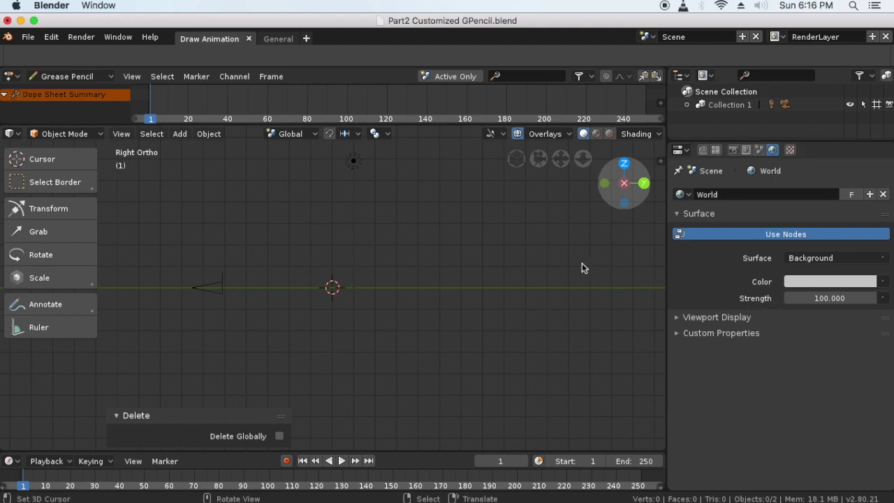
- Switch the viewport to LookDev shading and look through the camera at the white canvas
{"action": "left_click", "coordinate": [597, 134]}
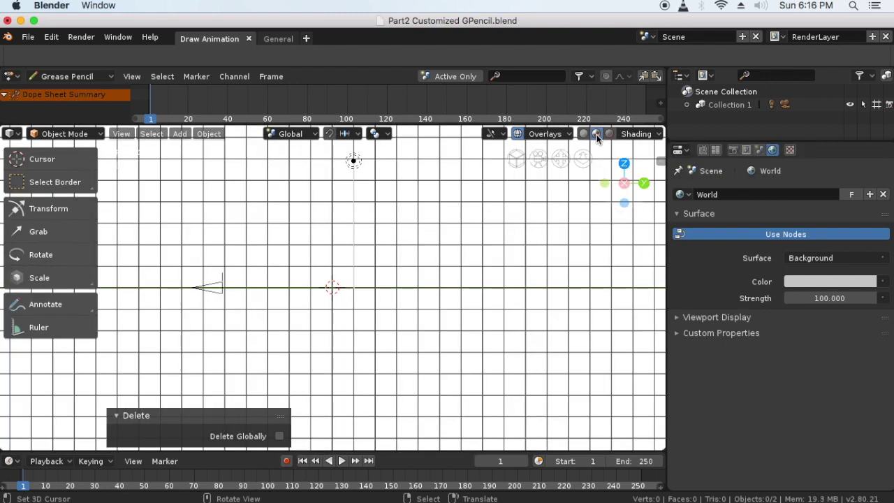
{"action": "left_click", "coordinate": [541, 165]}
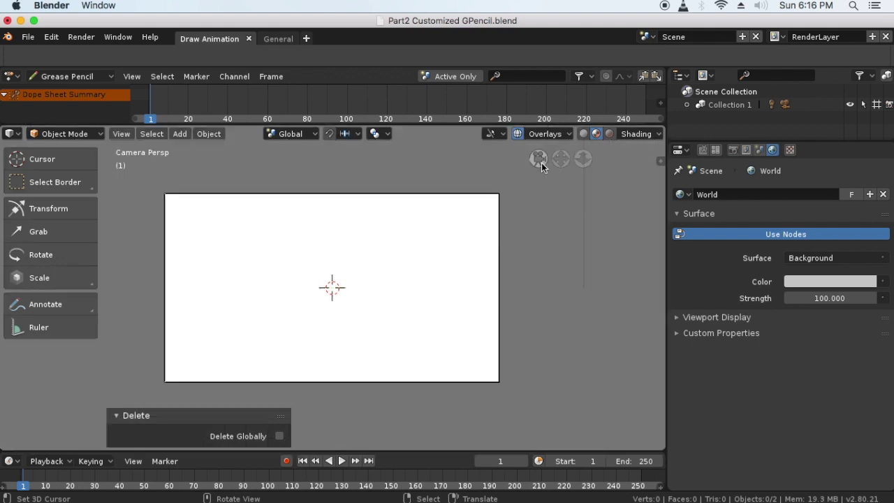
{"action": "scroll", "coordinate": [514, 262], "scroll_direction": "up", "scroll_amount": 3}
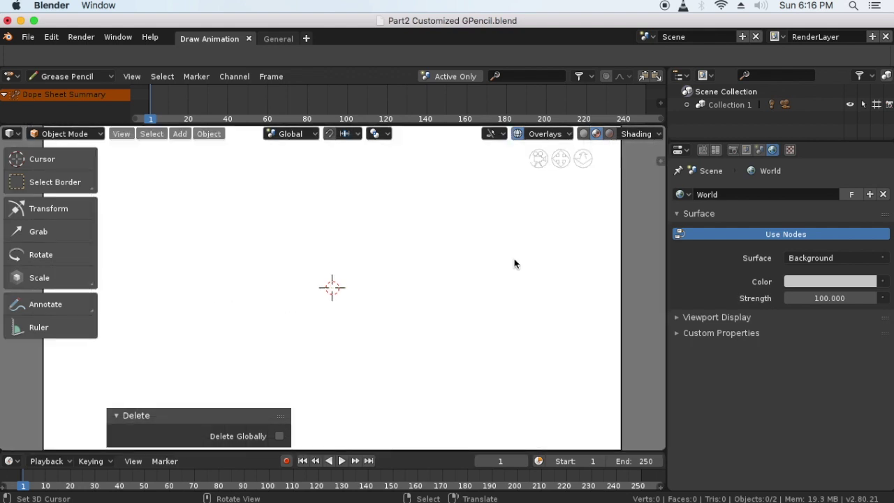
{"action": "scroll", "coordinate": [514, 263], "scroll_direction": "down", "scroll_amount": 3}
{"action": "scroll", "coordinate": [514, 263], "scroll_direction": "down", "scroll_amount": 2}
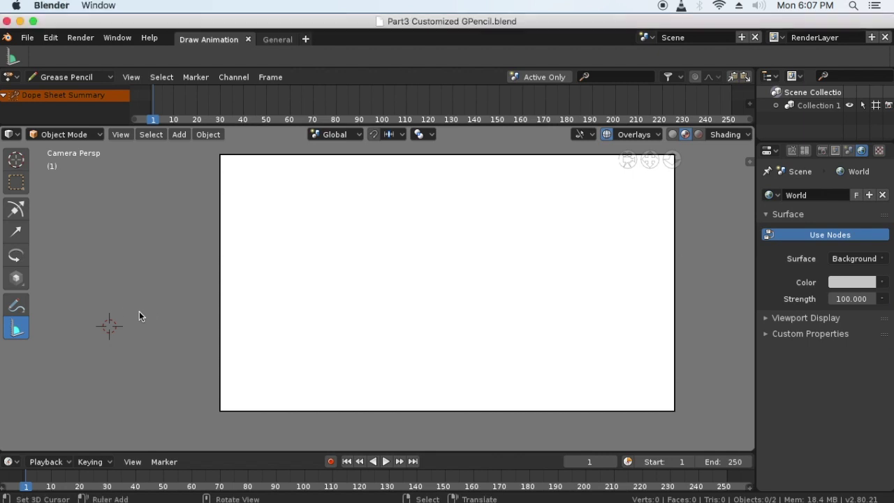
- Snap the 3D cursor to the world centre and bring up the Add menu's Grease Pencil options
{"action": "key", "text": "shift+s"}
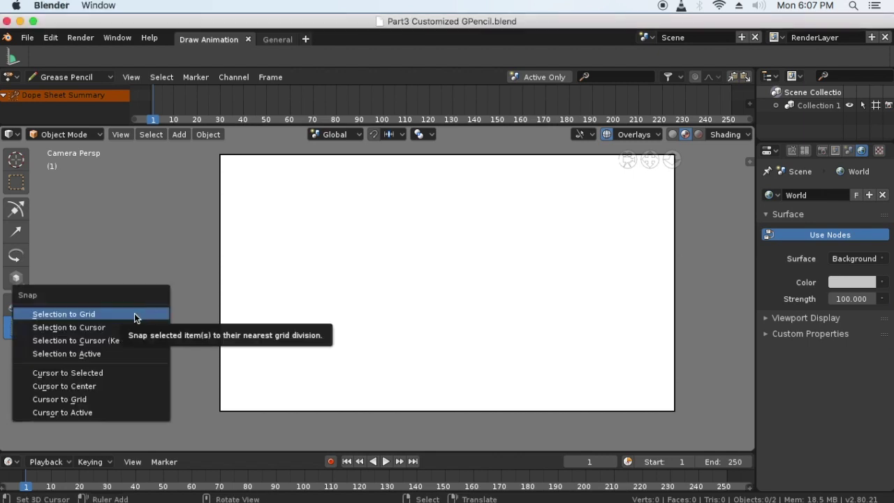
{"action": "left_click", "coordinate": [73, 393]}
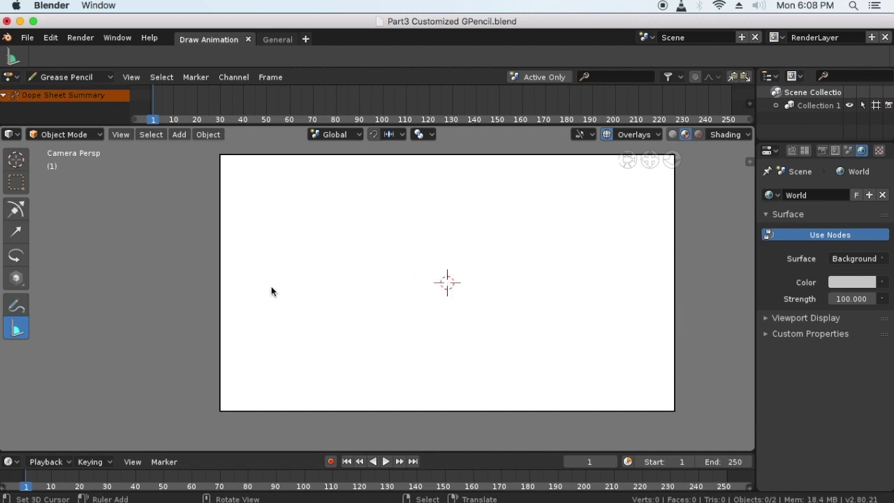
{"action": "key", "text": "shift"}
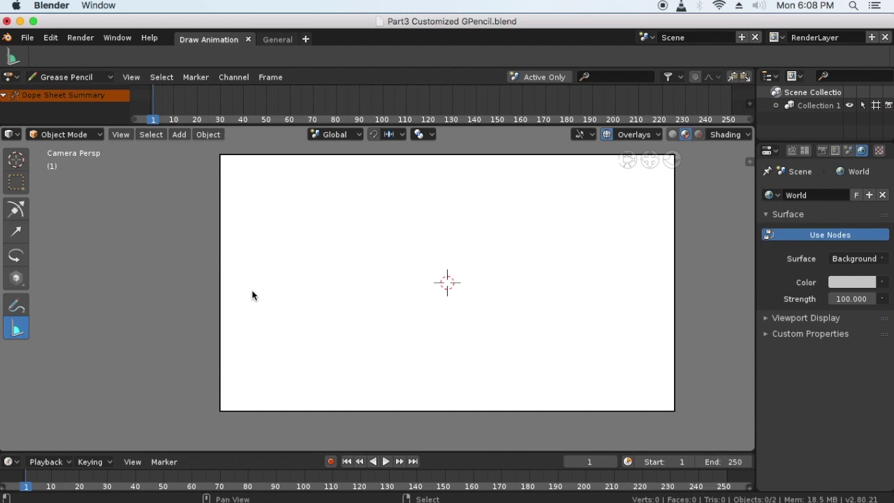
{"action": "key", "text": "shift+a"}
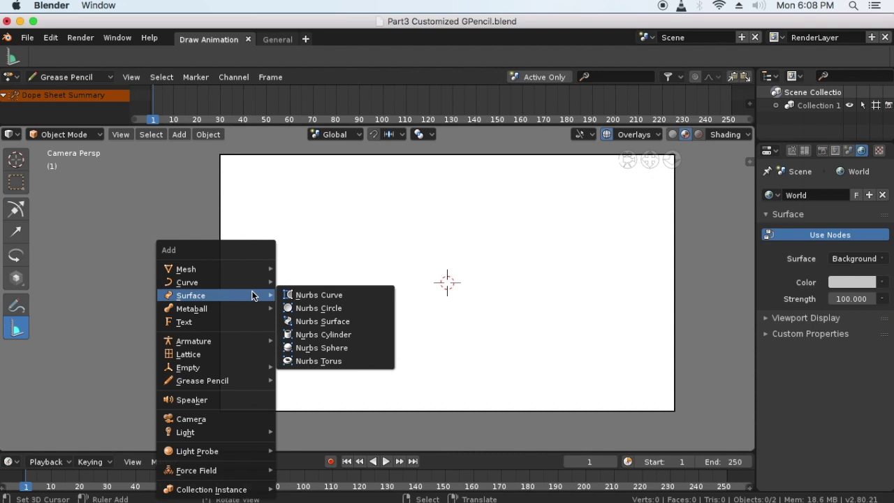
{"action": "mouse_move", "coordinate": [202, 380]}
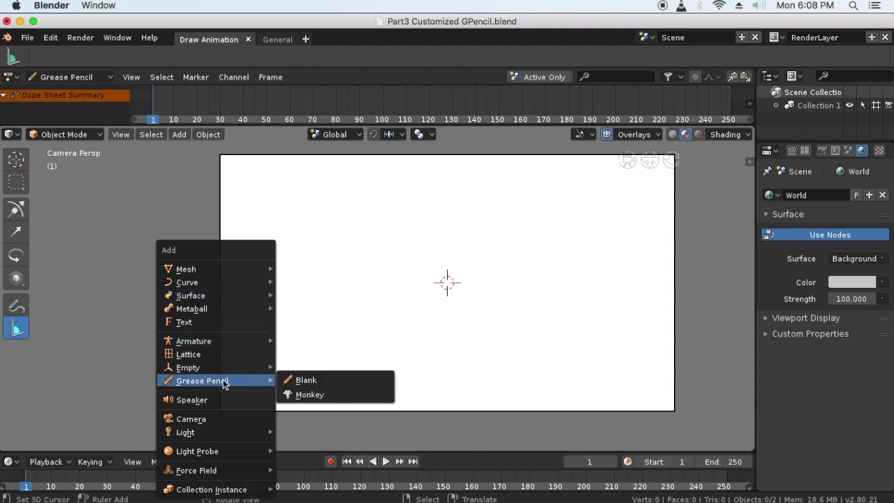
- Add a blank Grease Pencil object aligned to view and switch it into Draw mode
{"action": "left_click", "coordinate": [305, 380]}
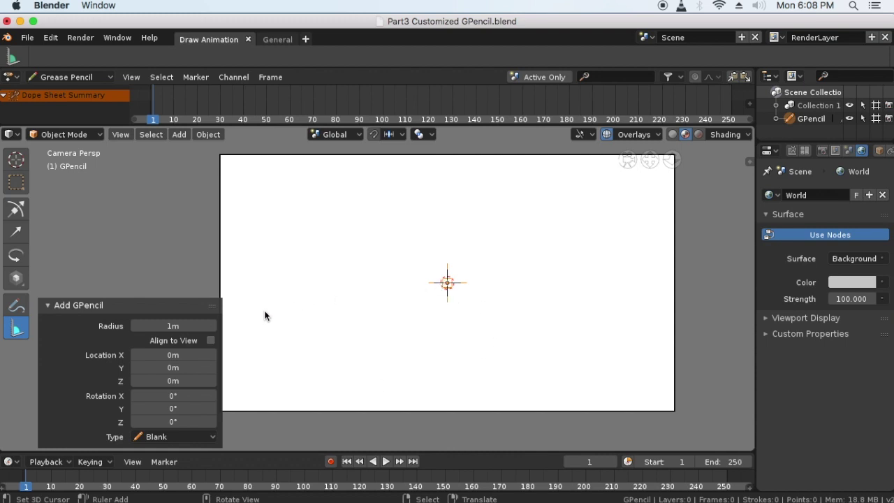
{"action": "left_click", "coordinate": [211, 341]}
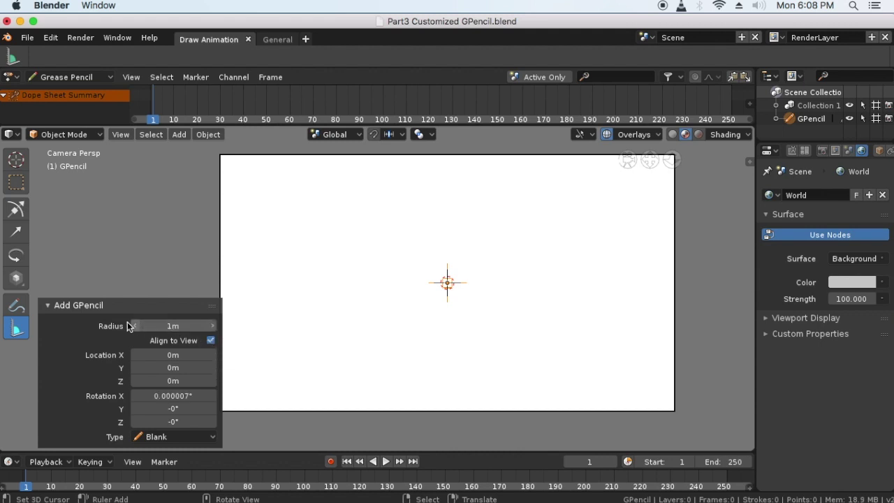
{"action": "left_click", "coordinate": [47, 305]}
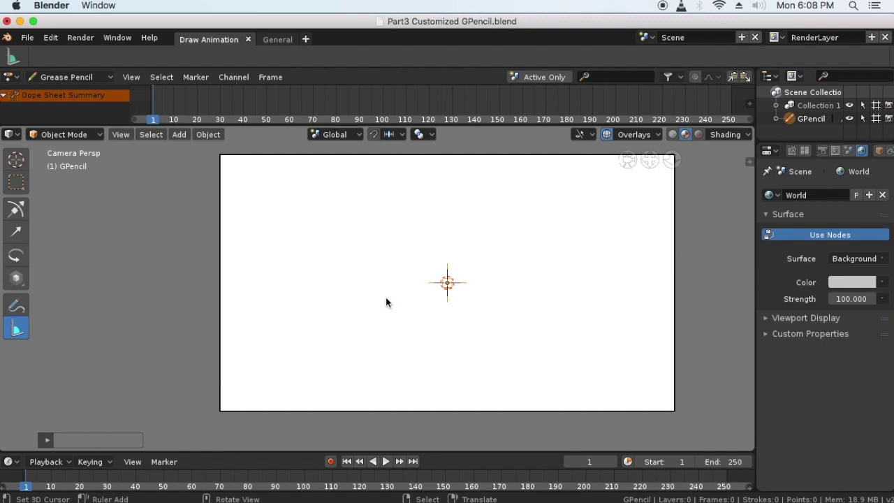
{"action": "left_click", "coordinate": [99, 136]}
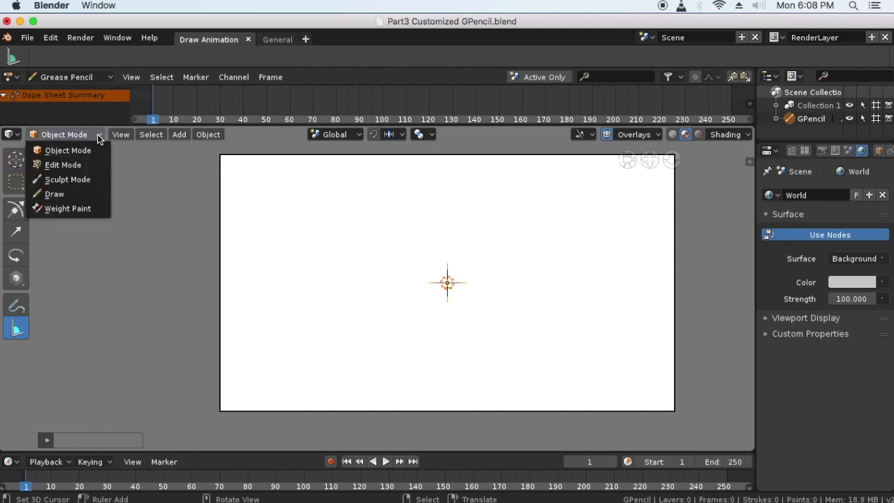
{"action": "left_click", "coordinate": [52, 195]}
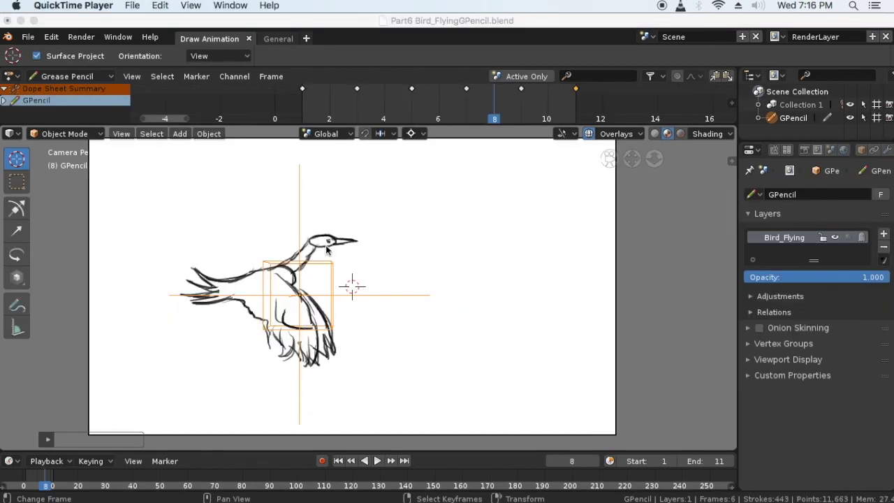
{"action": "left_click", "coordinate": [101, 135]}
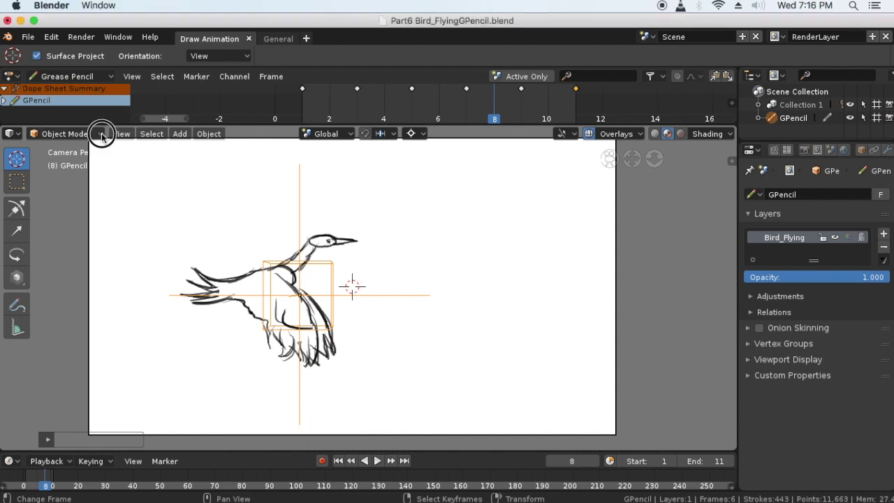
{"action": "left_click", "coordinate": [100, 136]}
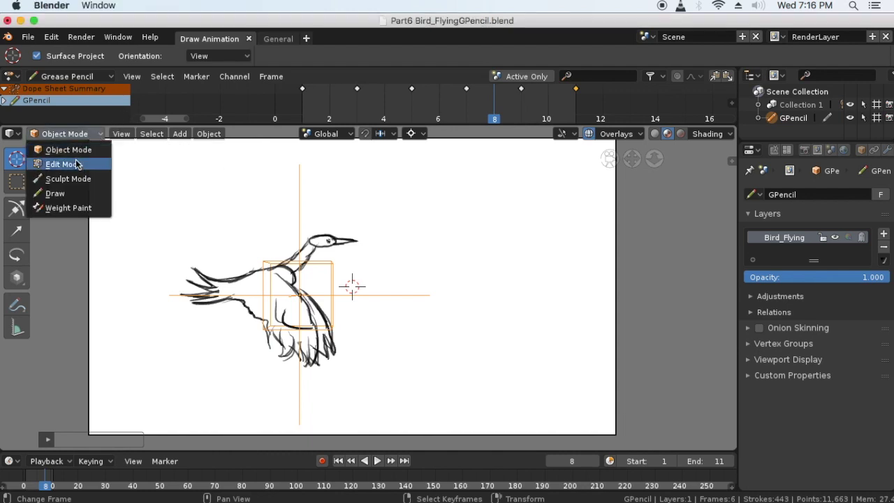
{"action": "left_click", "coordinate": [67, 195]}
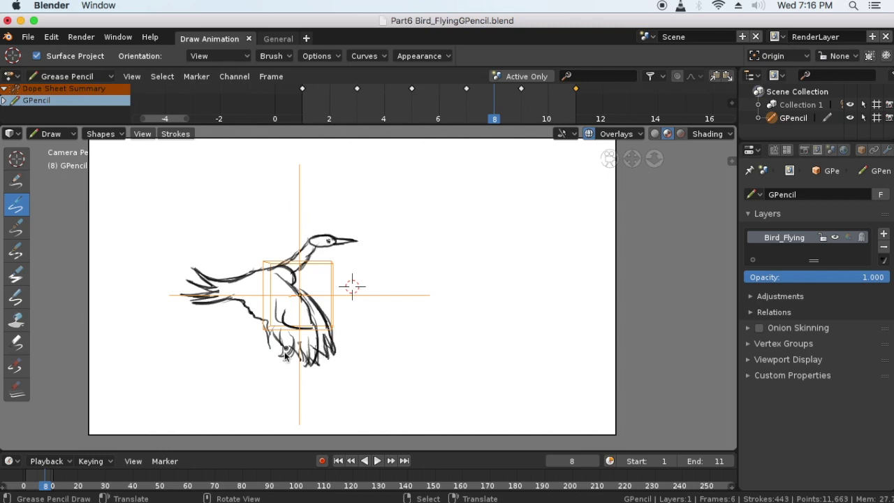
{"action": "left_click", "coordinate": [74, 136]}
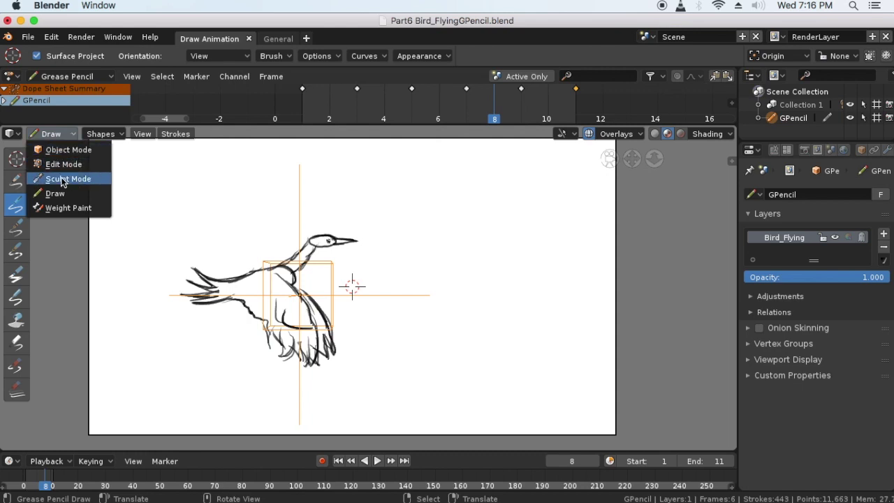
{"action": "left_click", "coordinate": [74, 151]}
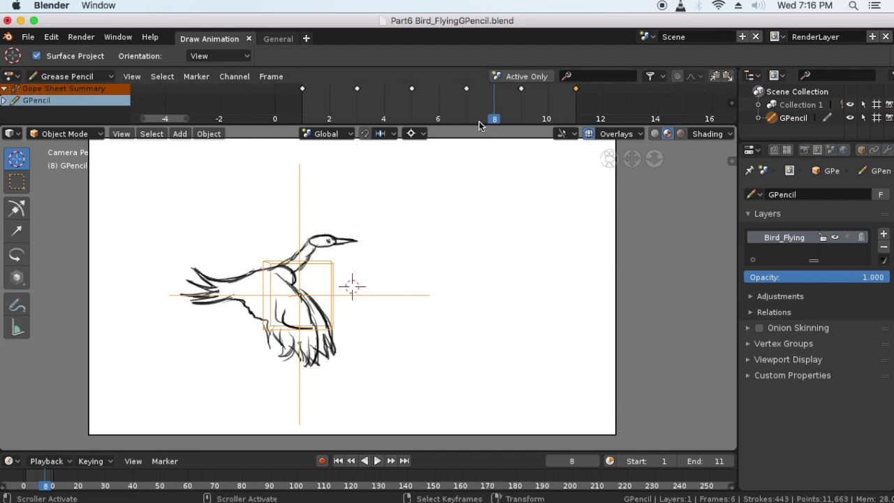
- Scrub back to the early bird frames and step forward through the poses to frame 9
{"action": "mouse_move", "coordinate": [493, 106]}
{"action": "left_mouse_down"}
{"action": "mouse_move", "coordinate": [410, 110]}
{"action": "mouse_move", "coordinate": [367, 88]}
{"action": "mouse_move", "coordinate": [300, 90]}
{"action": "mouse_move", "coordinate": [357, 98]}
{"action": "left_mouse_up"}
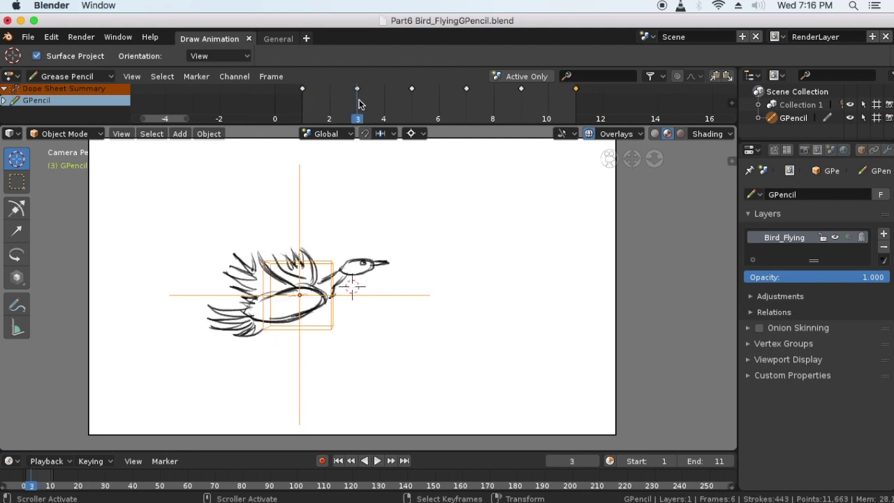
{"action": "key", "text": "Right"}
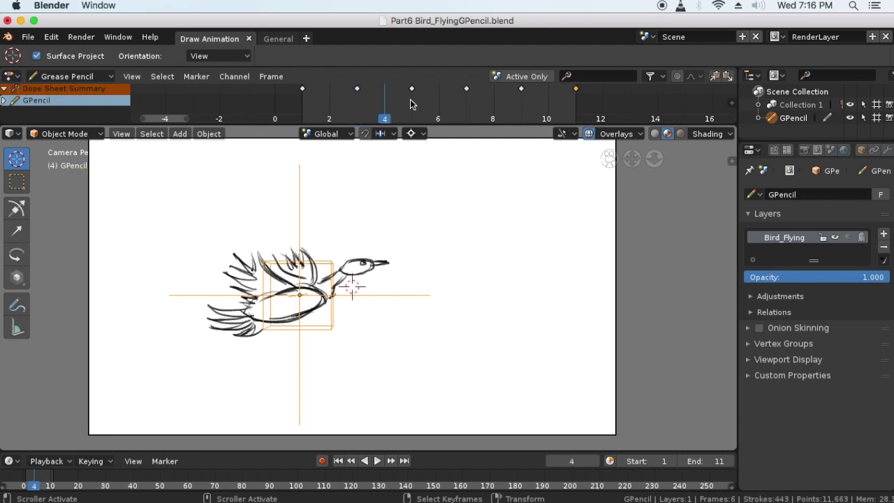
{"action": "key", "text": "Right"}
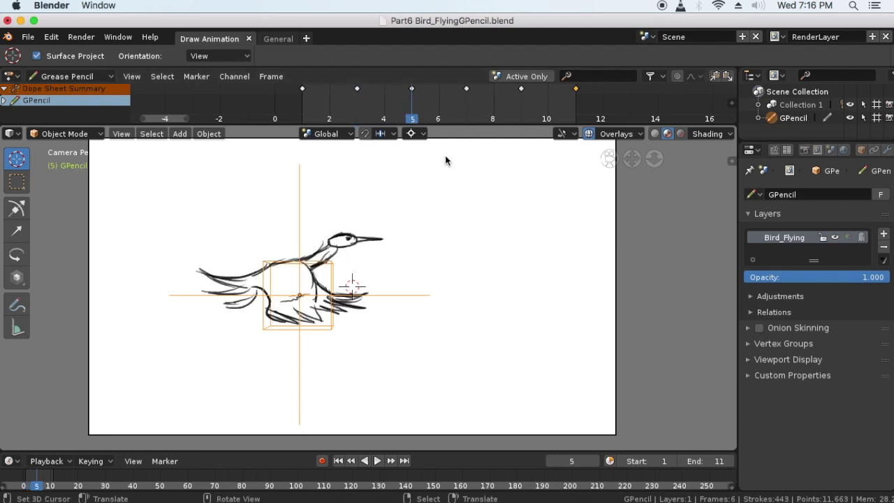
{"action": "key", "text": "Right"}
{"action": "key", "text": "Right"}
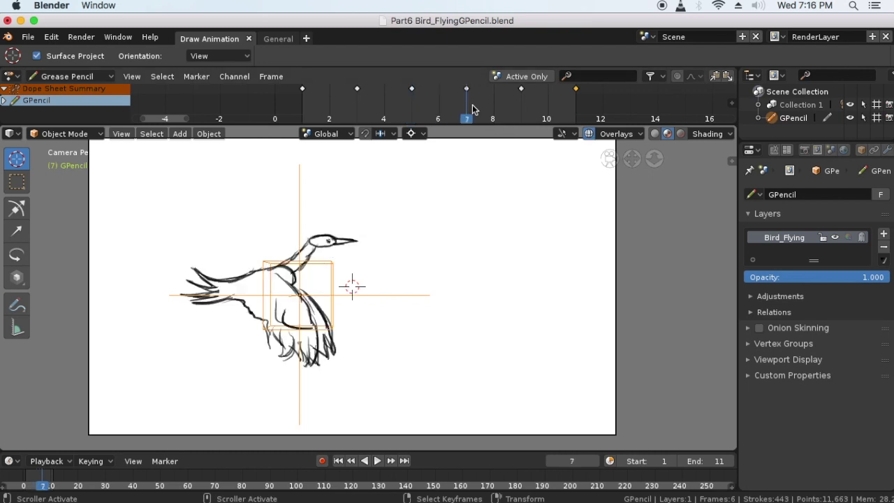
{"action": "key", "text": "Right"}
{"action": "key", "text": "Right"}
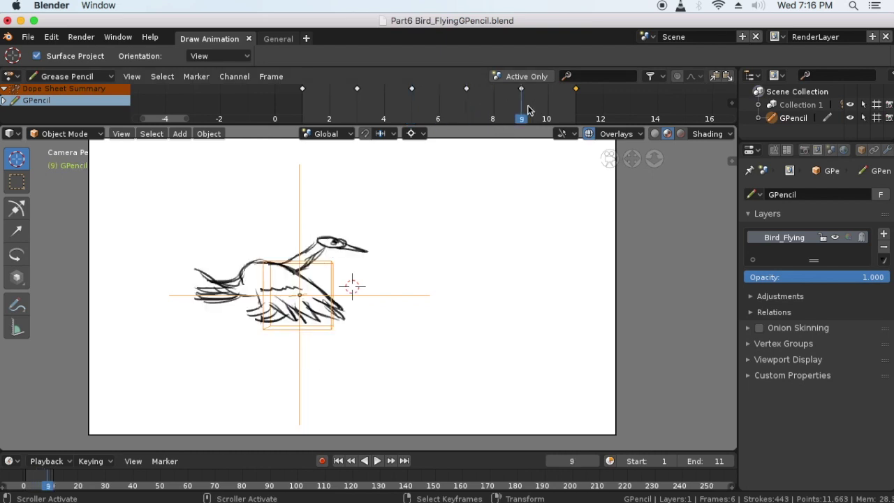
{"action": "key", "text": "Right"}
{"action": "key", "text": "Right"}
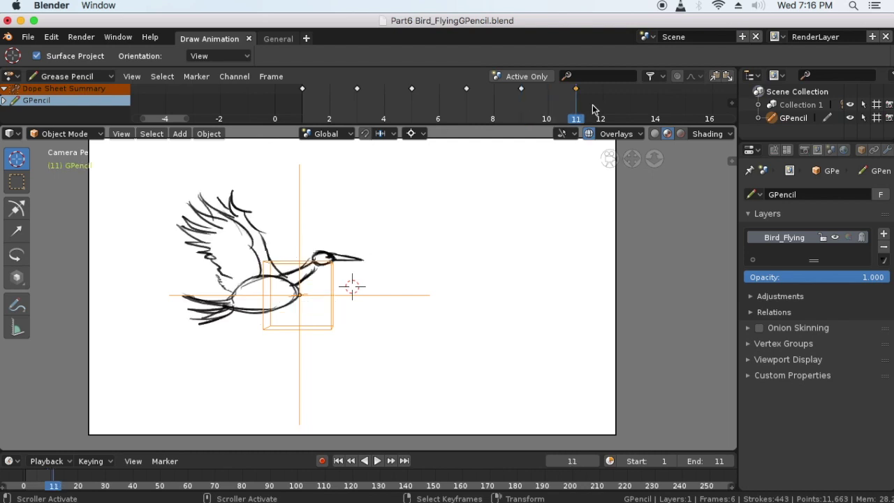
- Step back through the earlier bird poses to frame 6
{"action": "key", "text": "Left"}
{"action": "key", "text": "Left"}
{"action": "key", "text": "Left"}
{"action": "key", "text": "Left"}
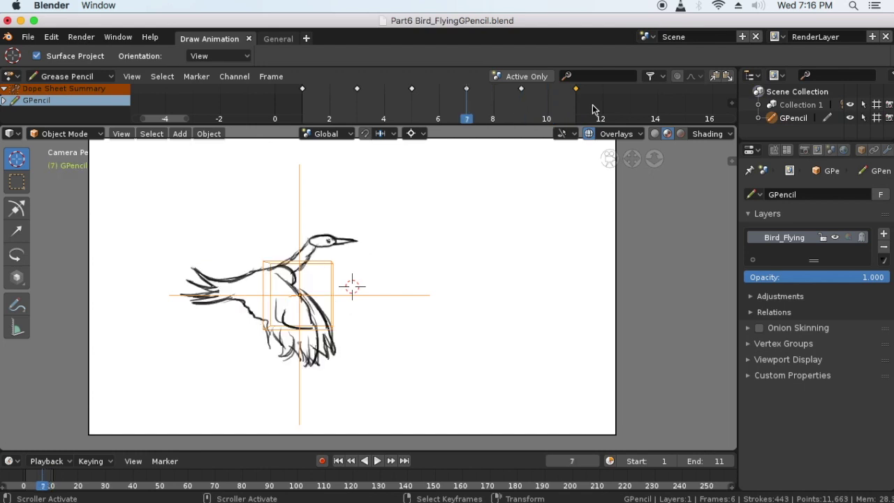
{"action": "key", "text": "Left"}
{"action": "key", "text": "Left"}
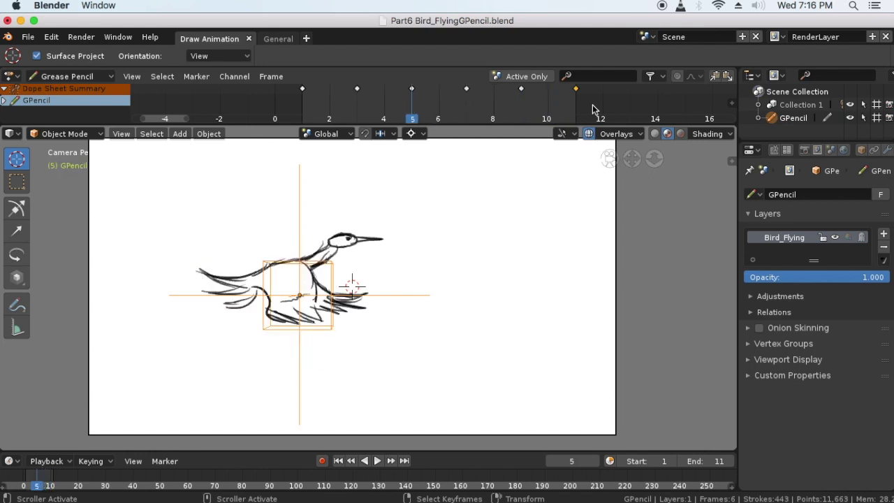
{"action": "key", "text": "Left"}
{"action": "key", "text": "Left"}
{"action": "key", "text": "Left"}
{"action": "key", "text": "Left"}
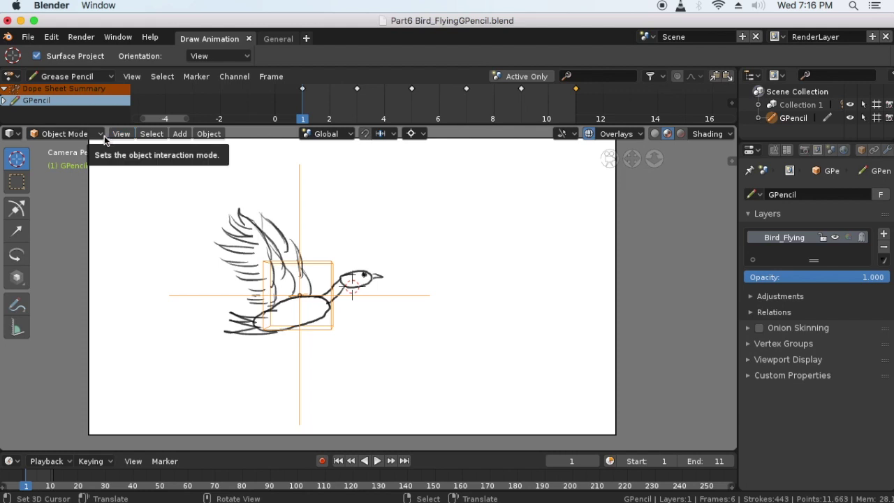
- Start the bird animation looping and reposition the bird drawing with G during playback
{"action": "left_click", "coordinate": [377, 462]}
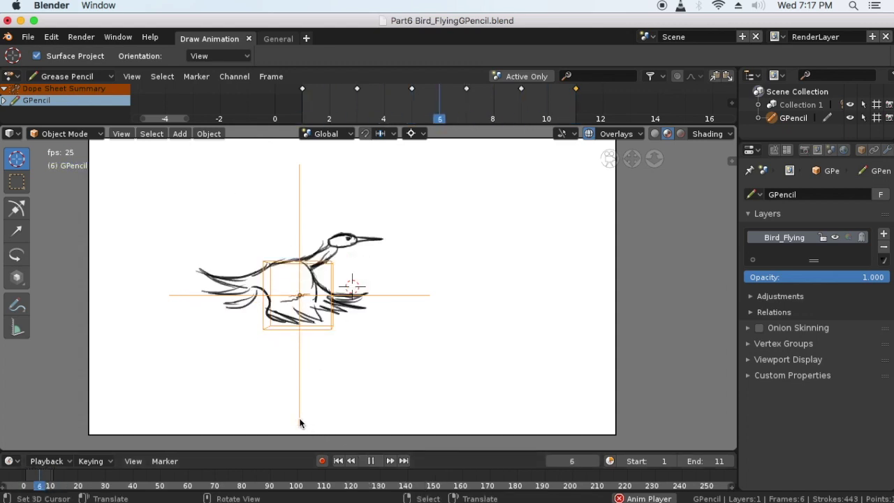
{"action": "key", "text": "g"}
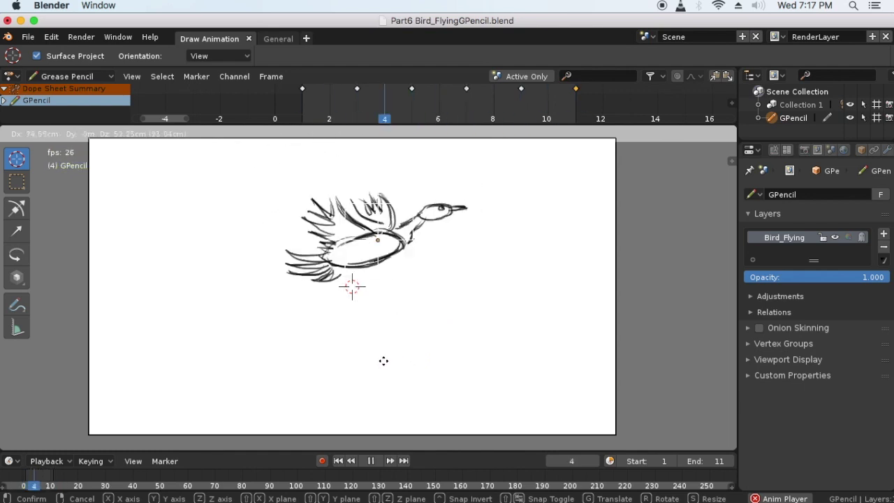
{"action": "left_click", "coordinate": [381, 360]}
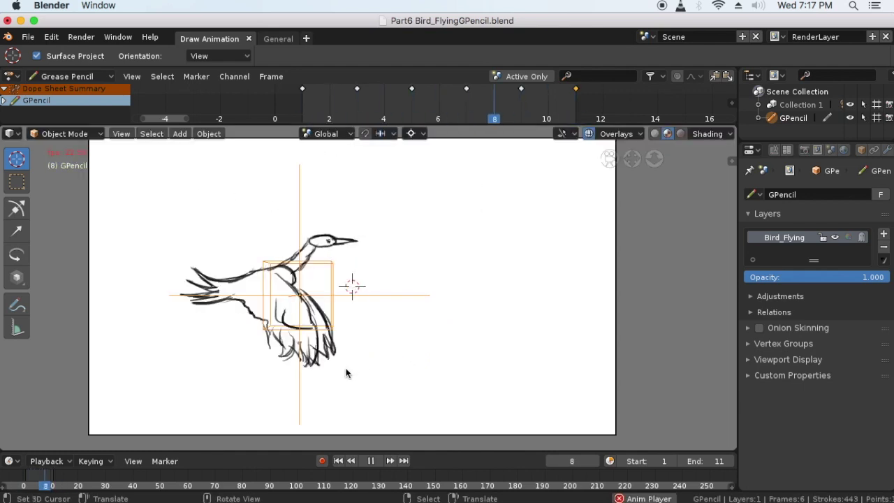
{"action": "key", "text": "g"}
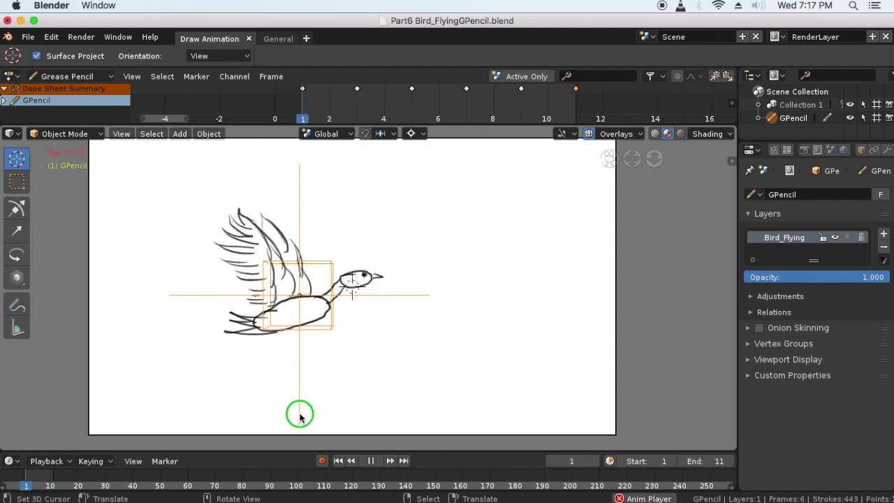